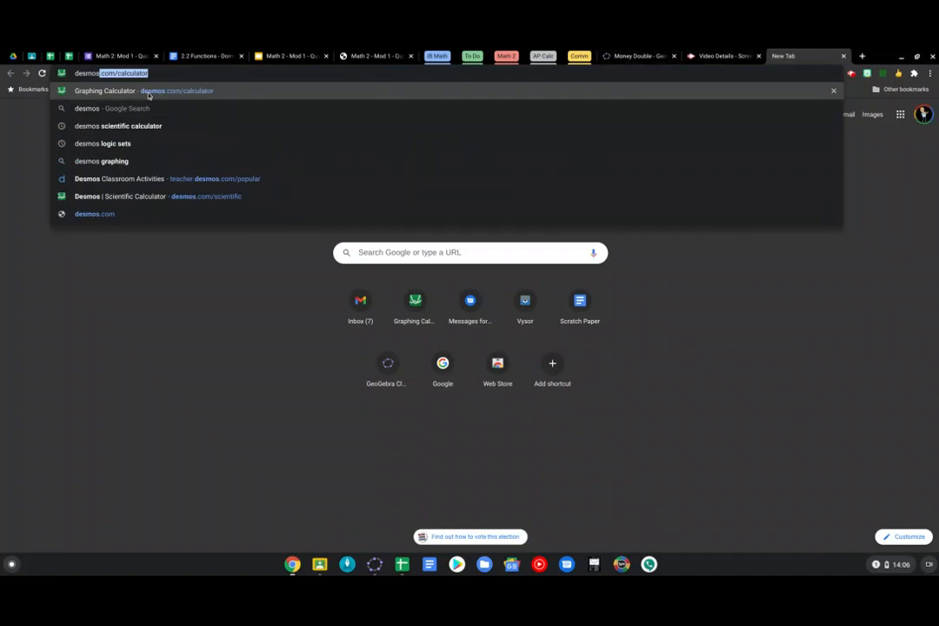
# Open the Desmos graphing calculator at desmos.com/calculator.
pyautogui.click(149, 91)
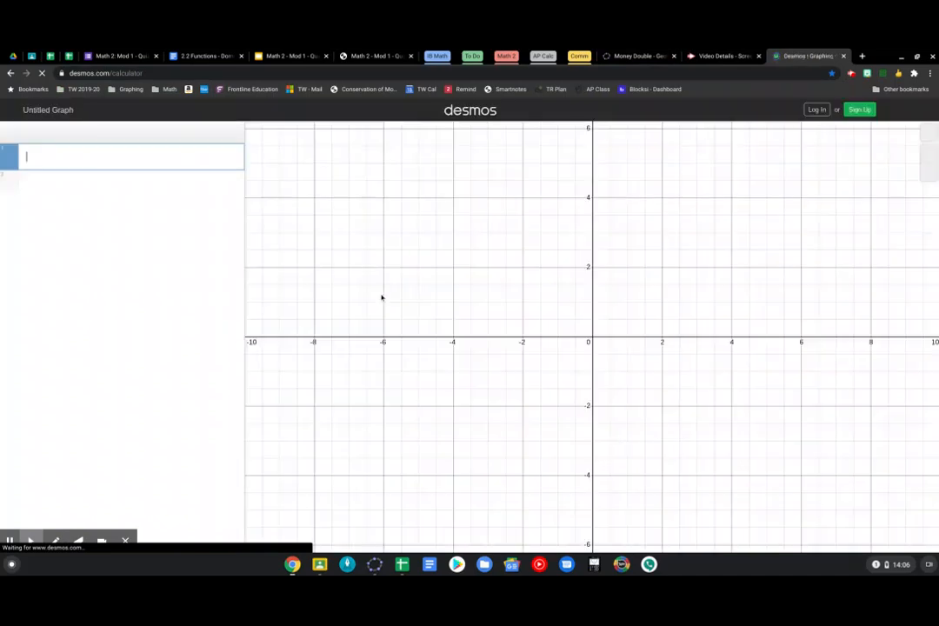
pyautogui.moveTo(563, 325); pyautogui.dragTo(478, 346)
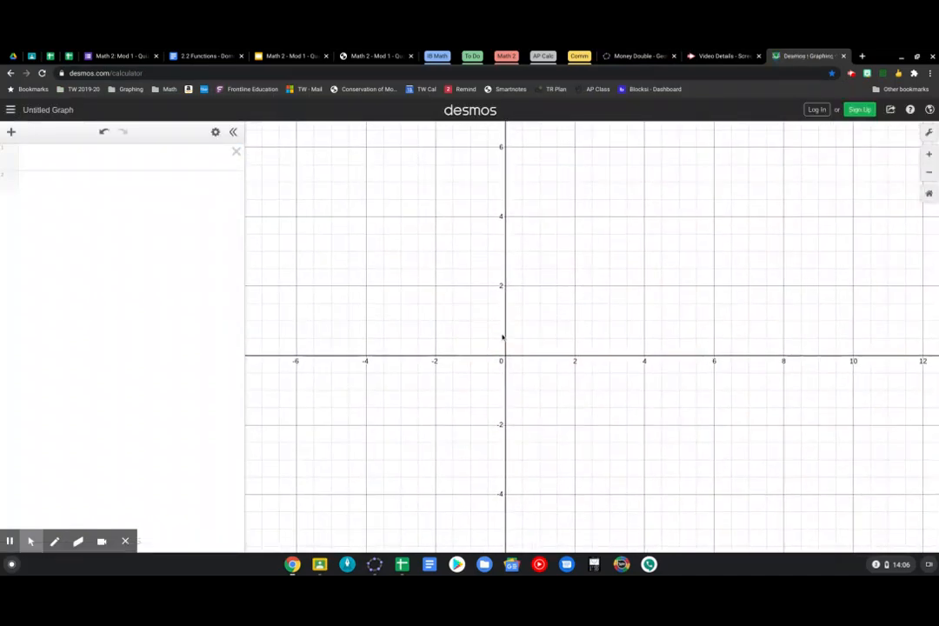
# Graph the quadratic function f(x) = -2x^2 + 16x - 27 in the first expression line.
pyautogui.click(154, 158)
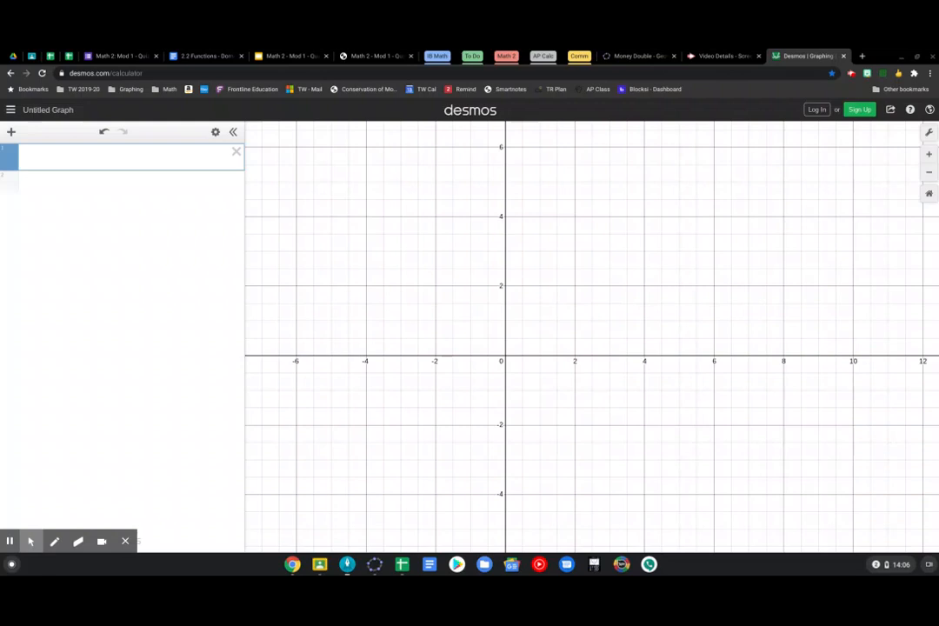
pyautogui.click(101, 156)
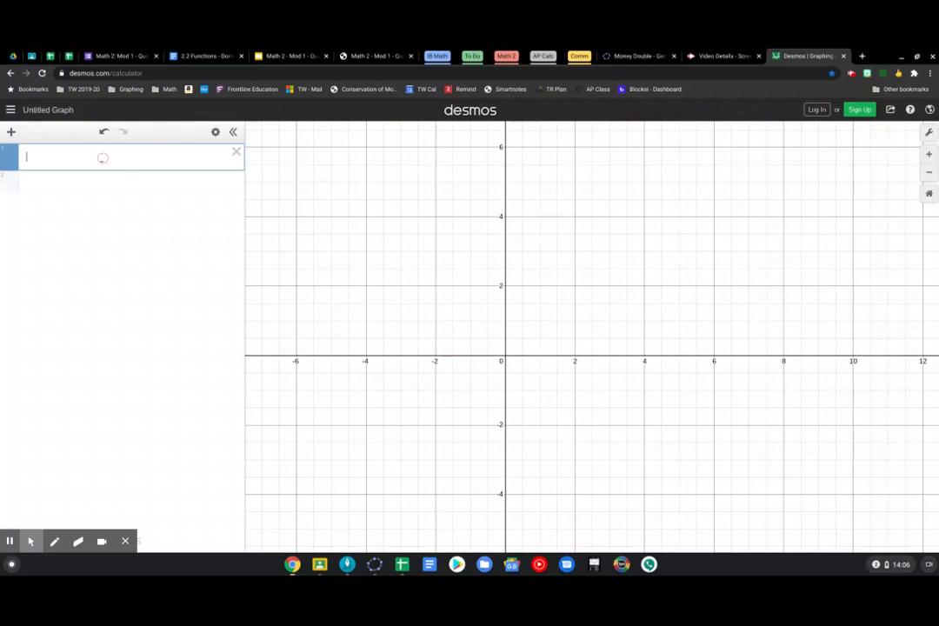
pyautogui.write('f(x)')
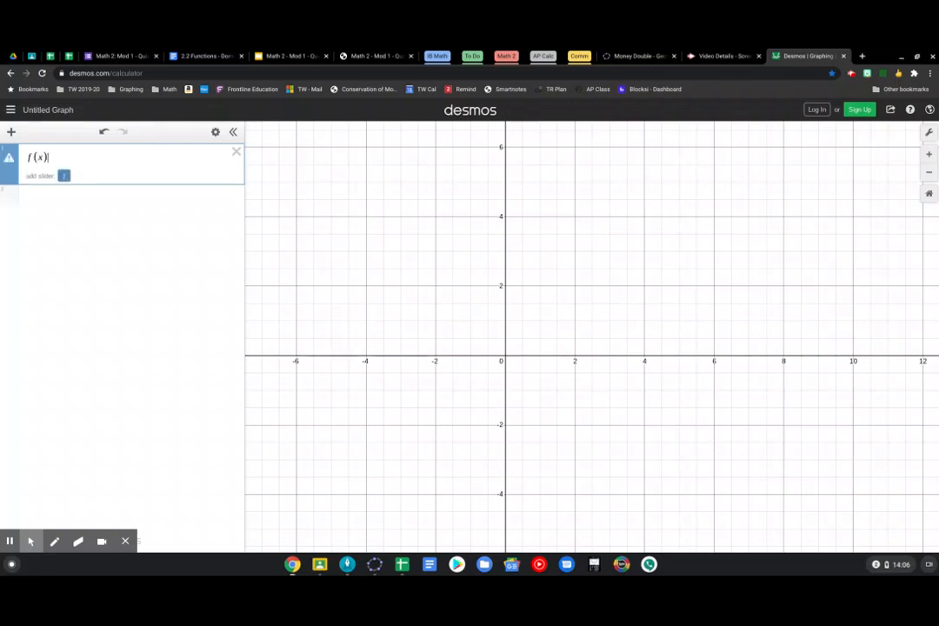
pyautogui.write('=-')
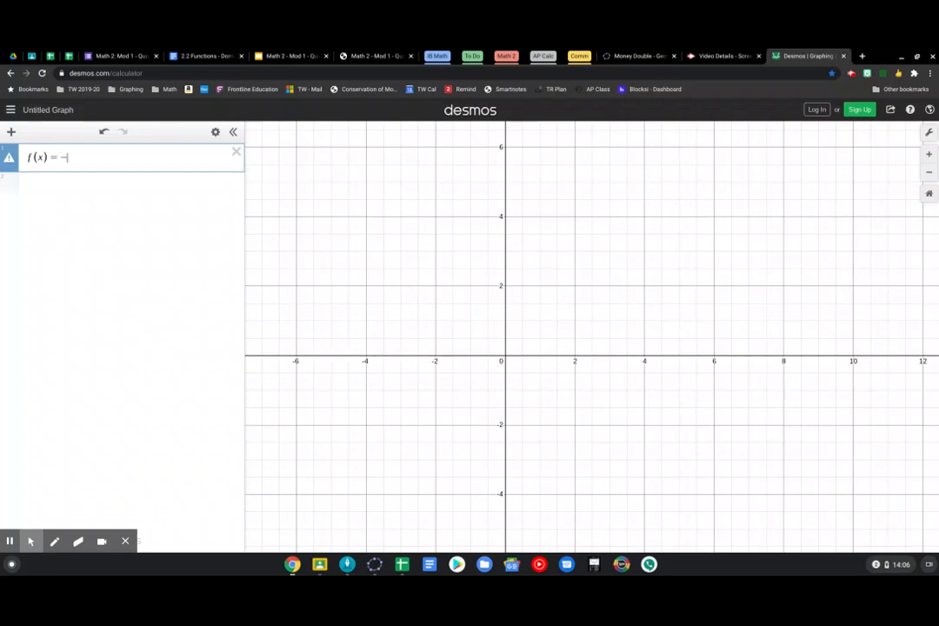
pyautogui.write('2x^2')
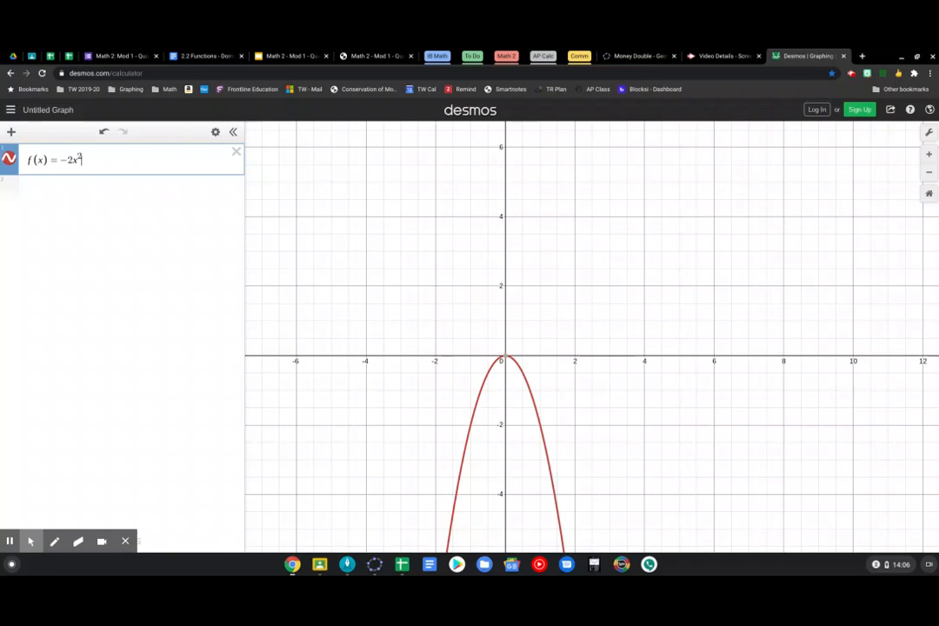
pyautogui.write('+')
pyautogui.press('BackSpace')
pyautogui.write('+')
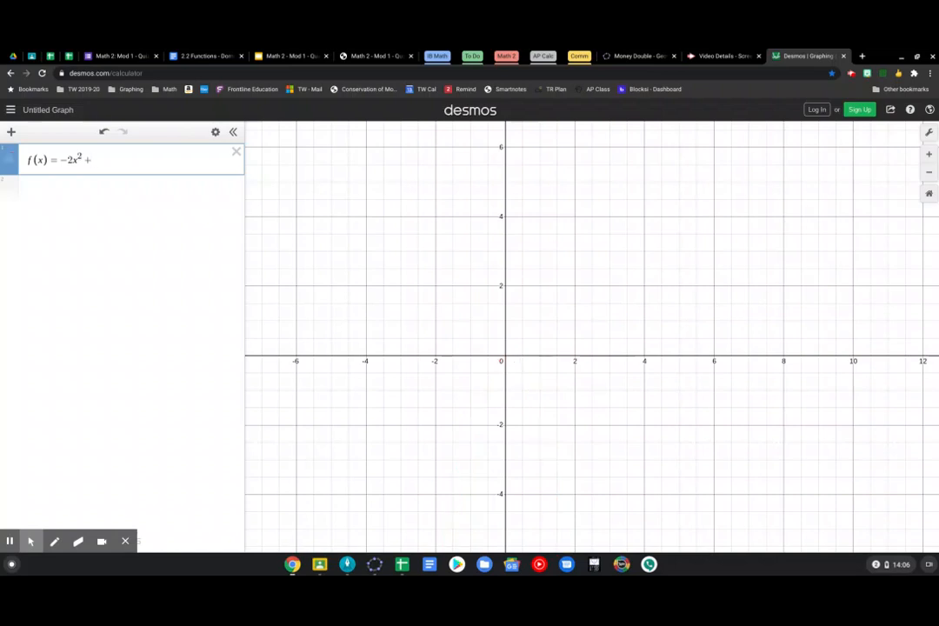
pyautogui.write('16x')
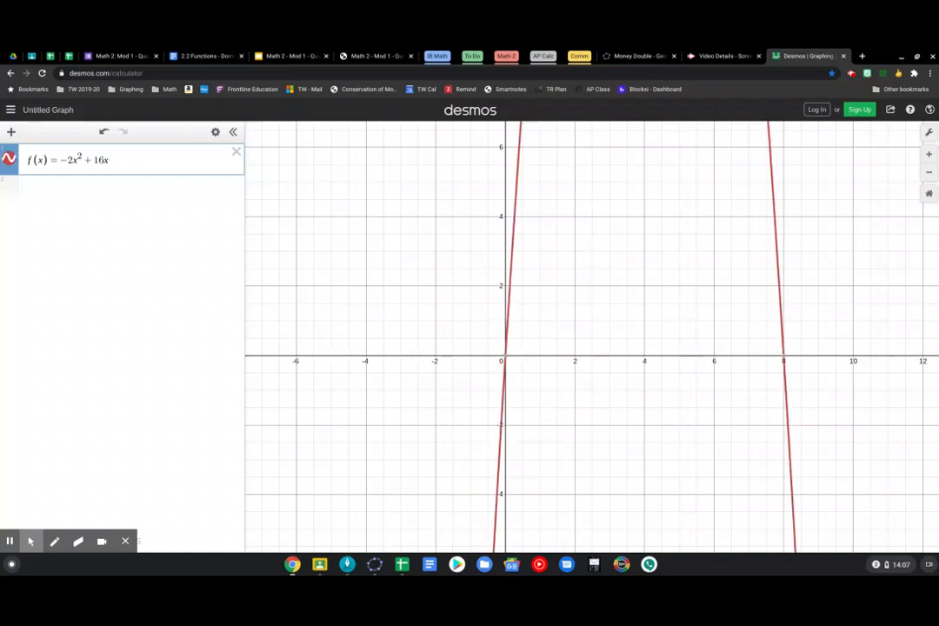
pyautogui.write('-27')
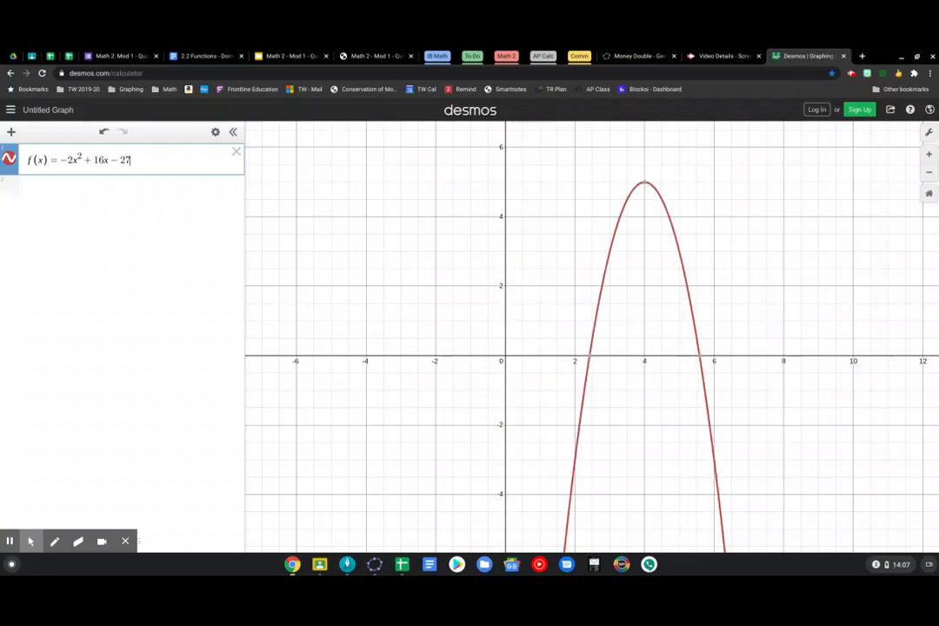
pyautogui.press('Return')
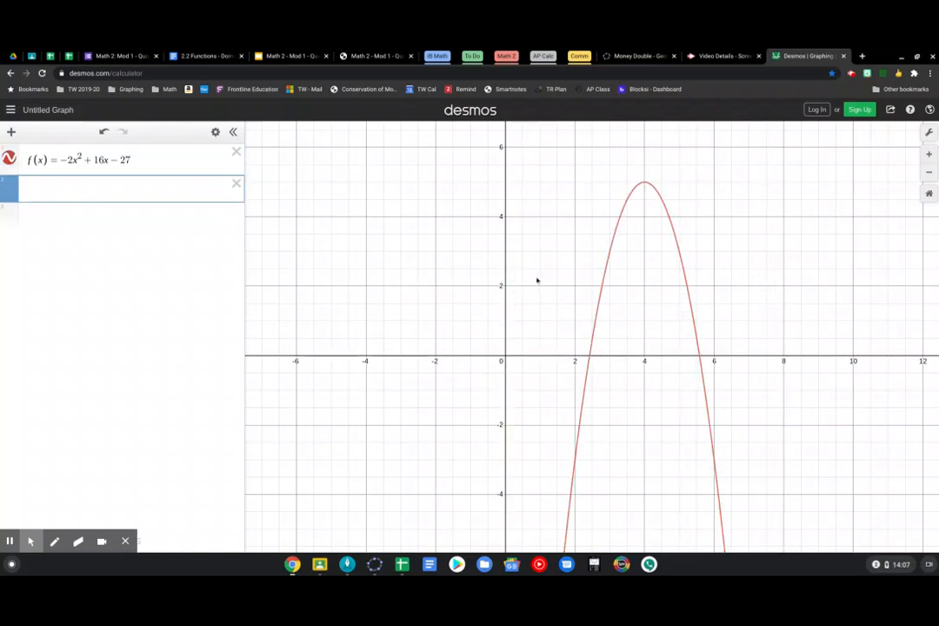
# Show the coordinates of both x-intercepts and the vertex on the f(x) parabola.
pyautogui.moveTo(532, 281); pyautogui.dragTo(455, 278)
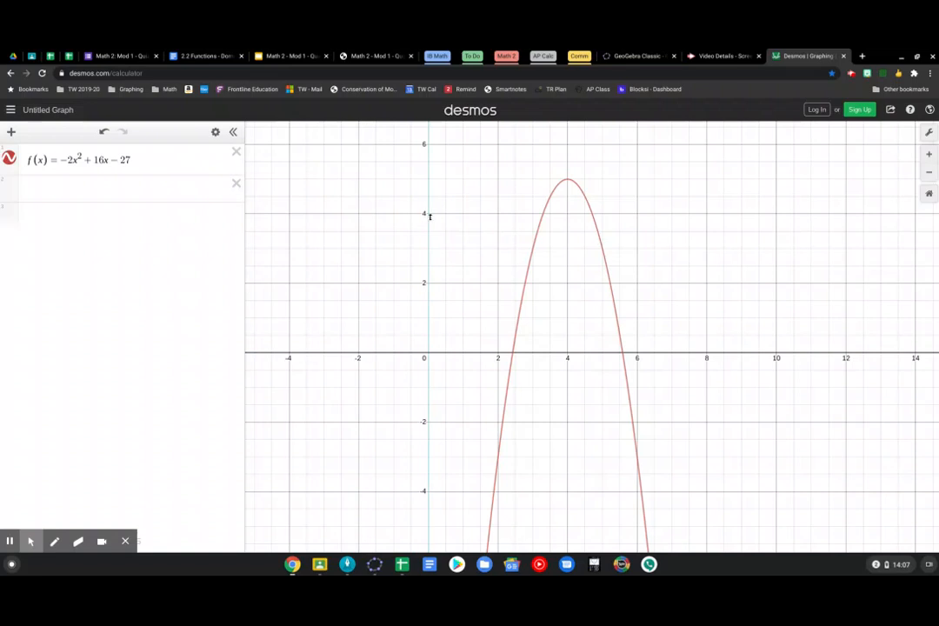
pyautogui.moveTo(426, 215); pyautogui.dragTo(422, 253)
pyautogui.moveTo(691, 357)
pyautogui.mouseDown()
pyautogui.moveTo(467, 354)
pyautogui.moveTo(689, 353)
pyautogui.mouseUp()
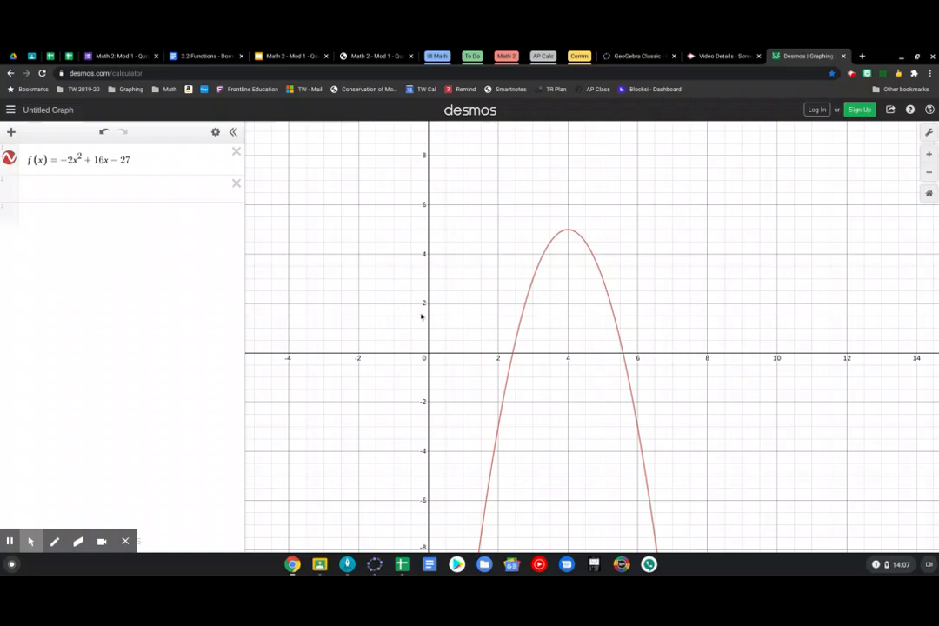
pyautogui.click(512, 358)
pyautogui.moveTo(513, 360)
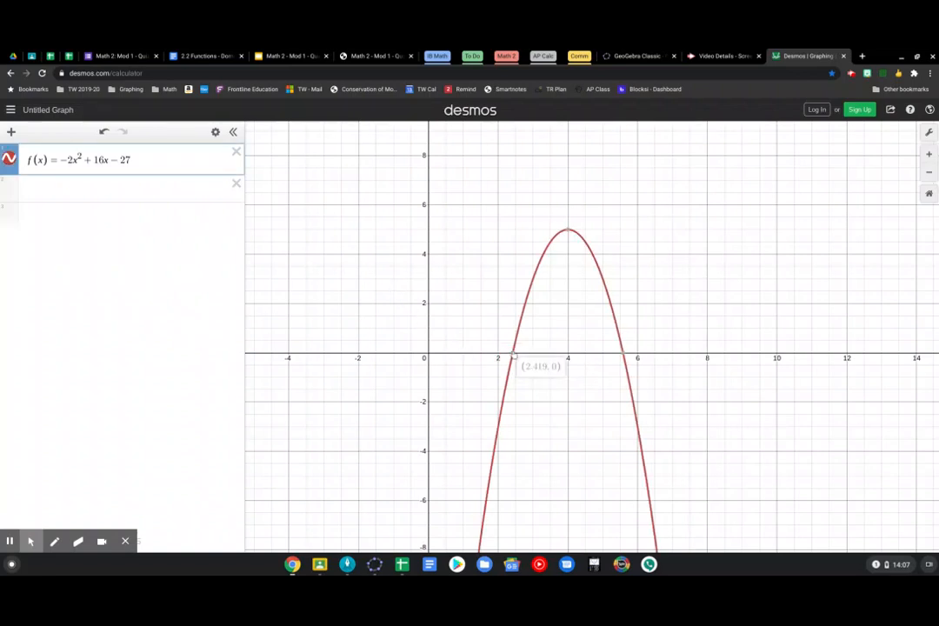
pyautogui.click(513, 358)
pyautogui.click(623, 357)
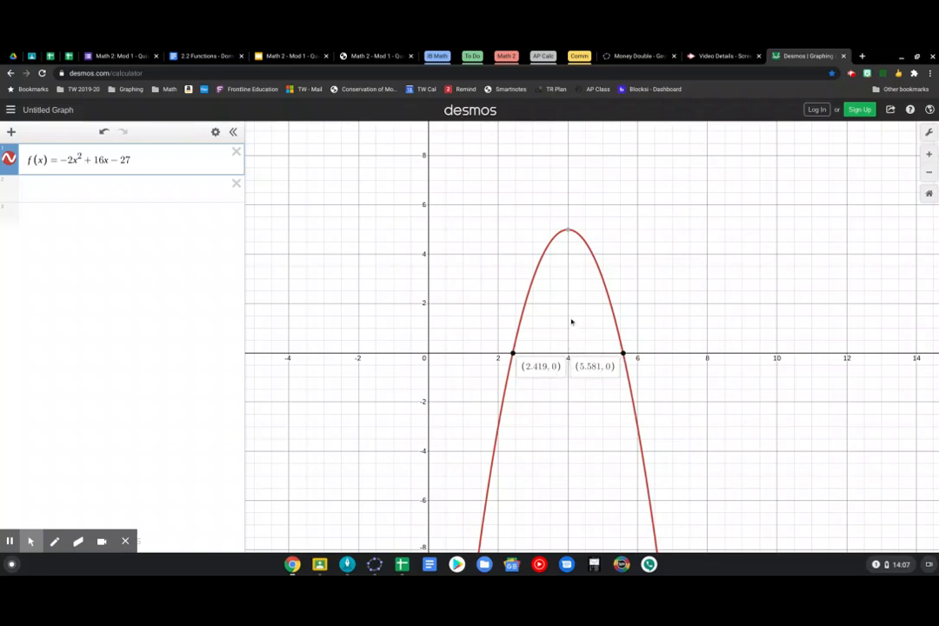
pyautogui.moveTo(570, 232)
pyautogui.click(570, 232)
# Replace the f(x) expression with the function g(x) = -3x^2 + 18x - 7.
pyautogui.click(235, 152)
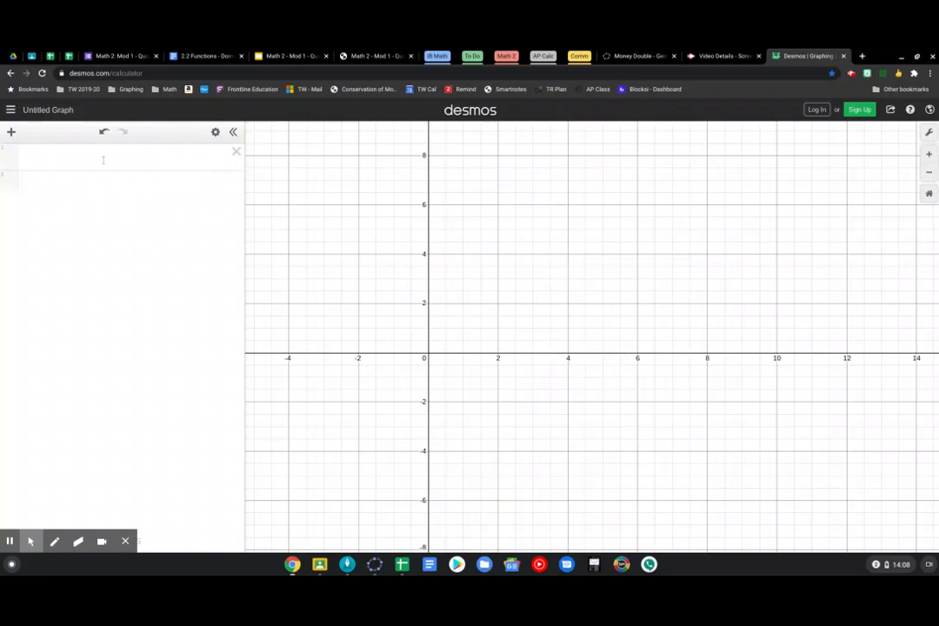
pyautogui.click(103, 158)
pyautogui.write('g(x)=')
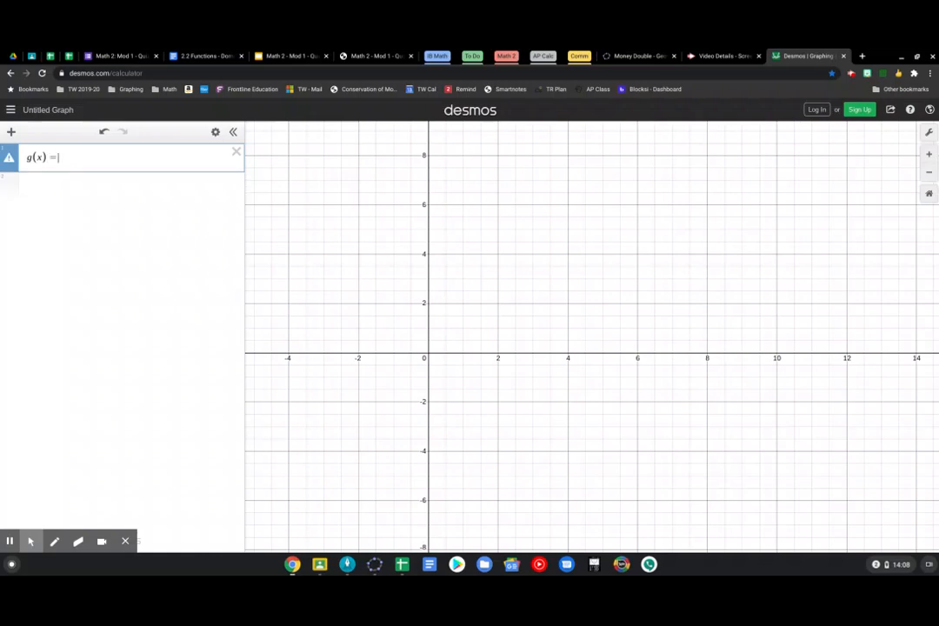
pyautogui.write('-3x')
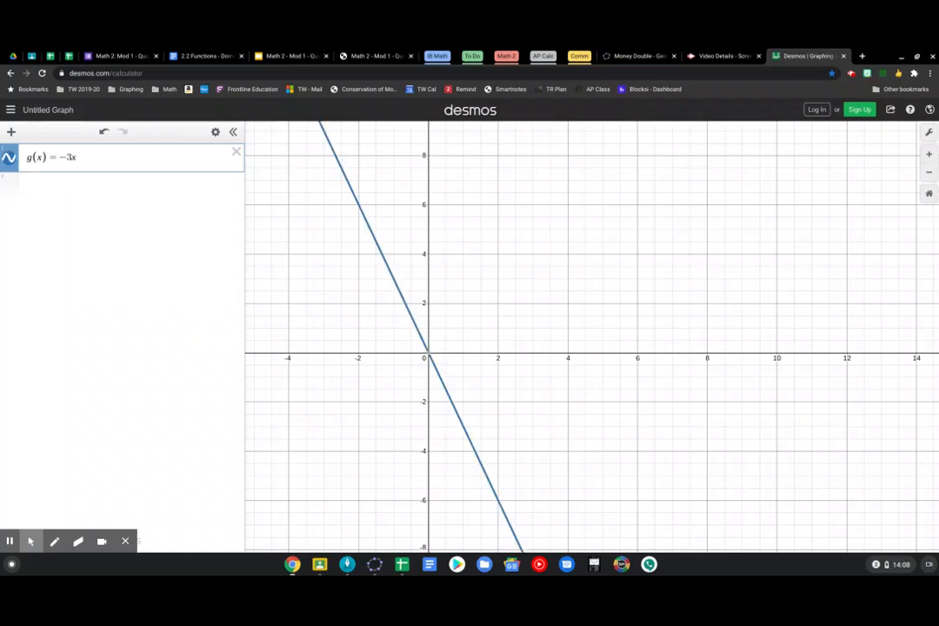
pyautogui.write('^2')
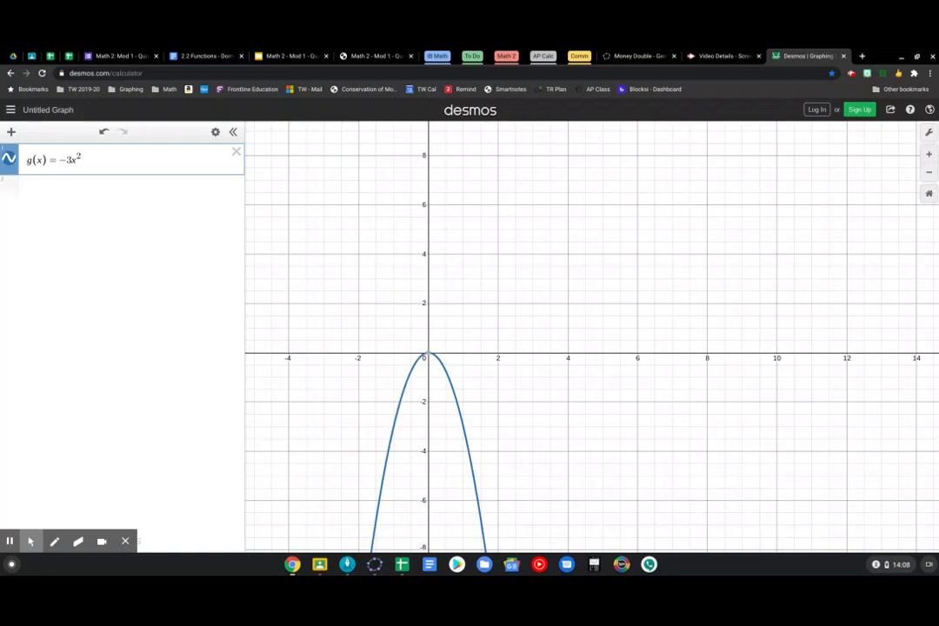
pyautogui.press('Right')
pyautogui.write('+ 18')
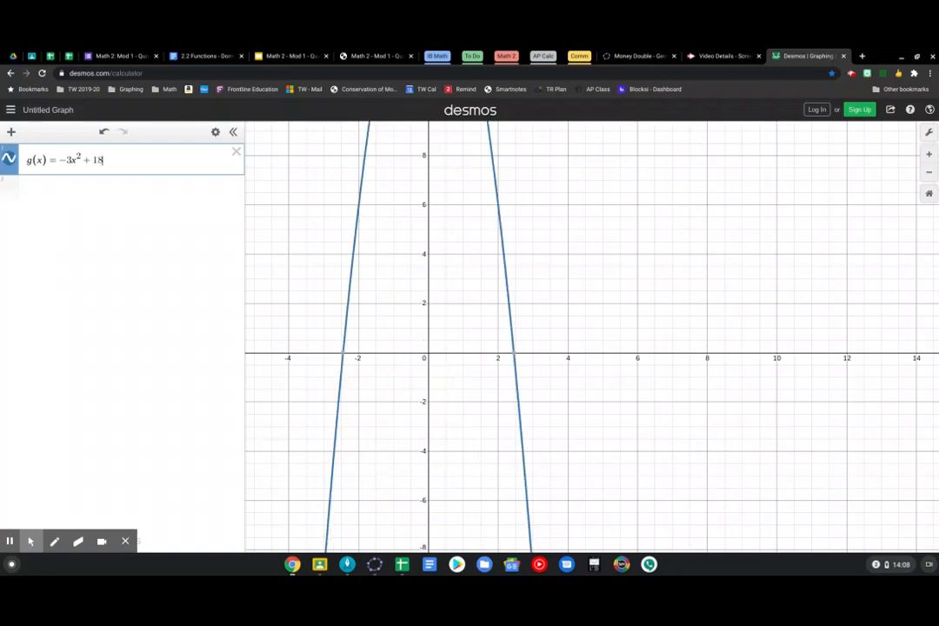
pyautogui.write('x - 7')
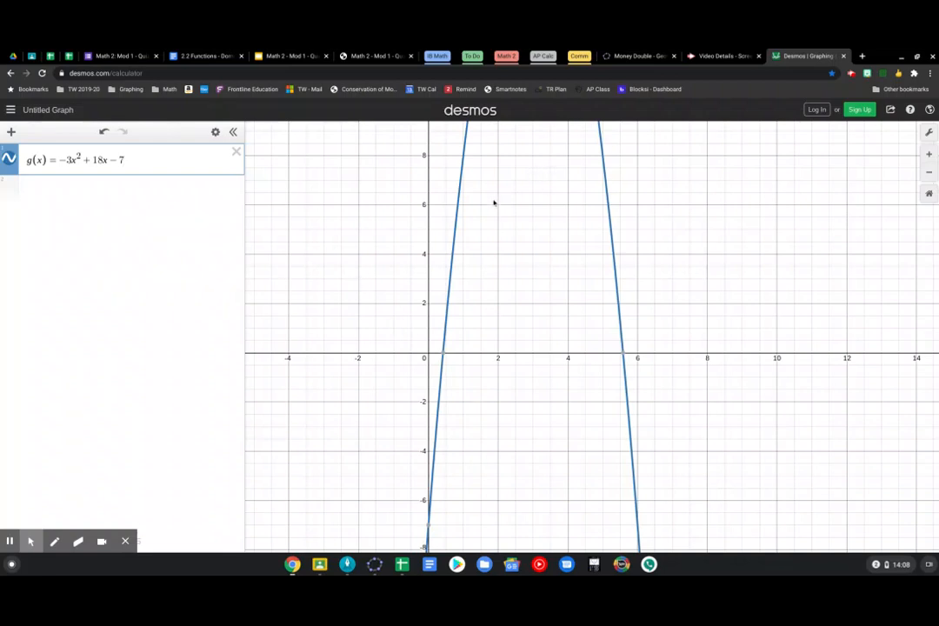
# Fit the downward-opening g(x) parabola in view and examine the coordinates of its x-intercepts and vertex.
pyautogui.scroll(-3, 466, 336)
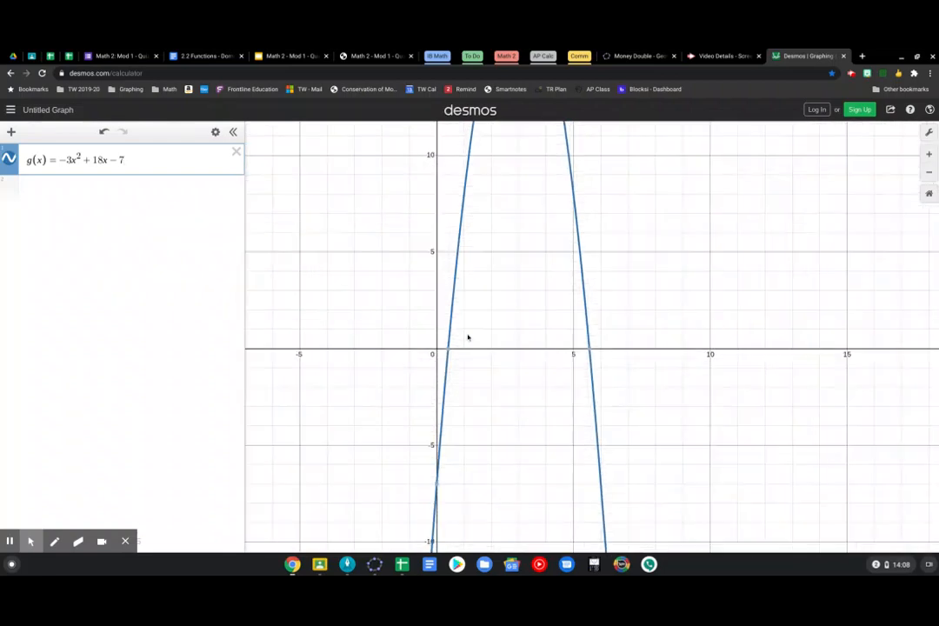
pyautogui.scroll(-5, 467, 338)
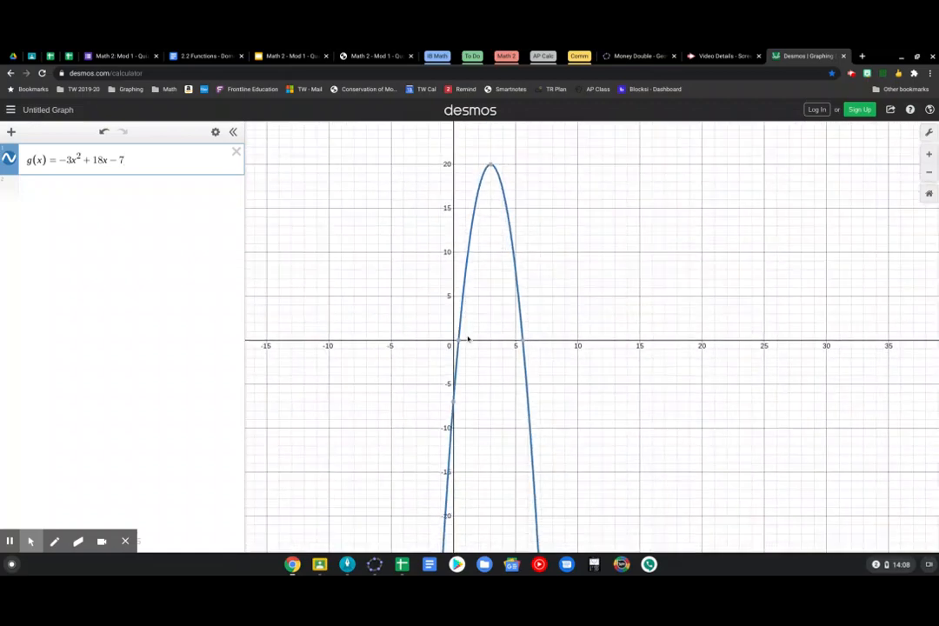
pyautogui.scroll(-5, 467, 341)
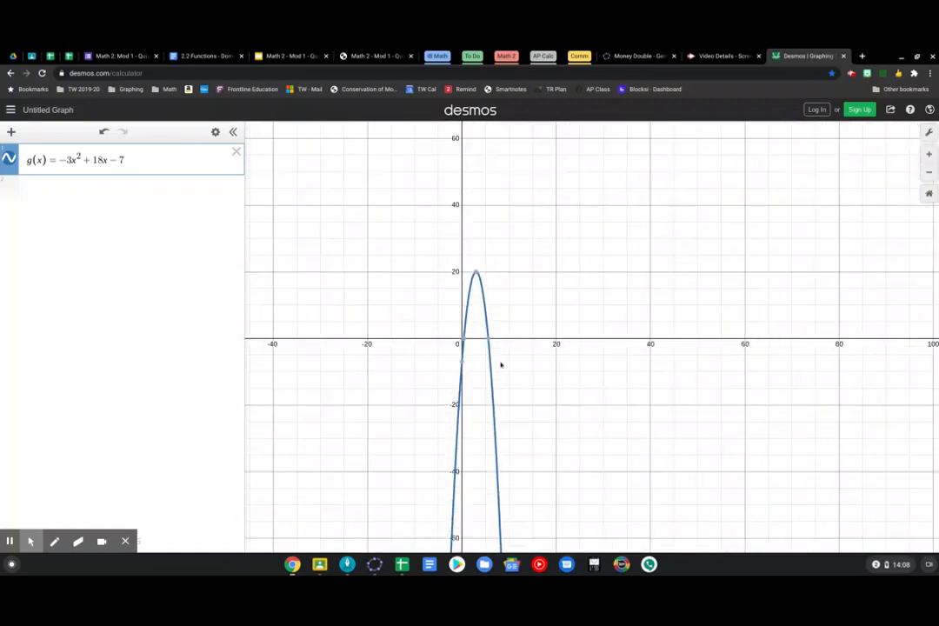
pyautogui.scroll(5, 474, 343)
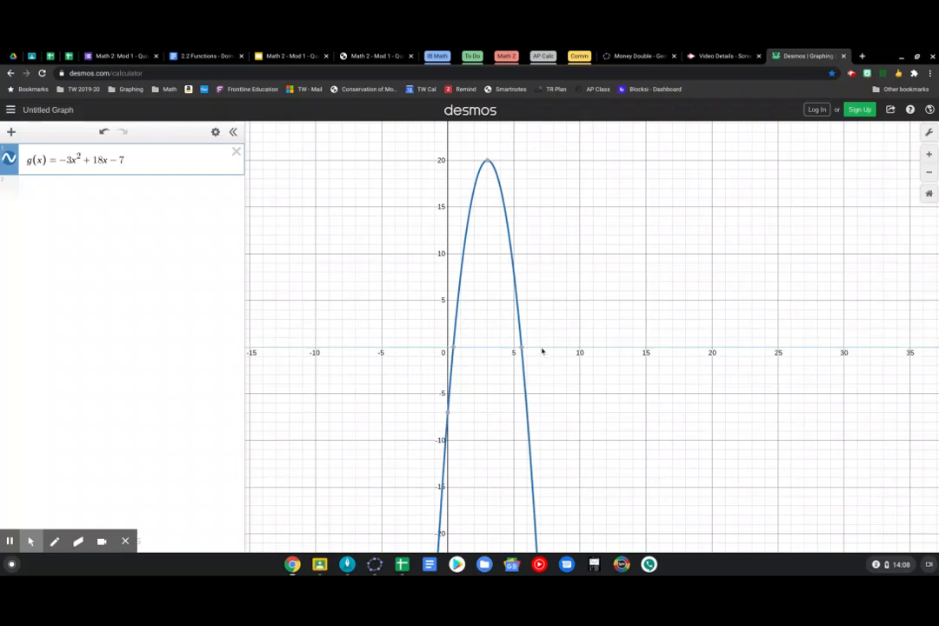
pyautogui.moveTo(543, 352); pyautogui.dragTo(843, 343)
pyautogui.moveTo(629, 290); pyautogui.dragTo(526, 352)
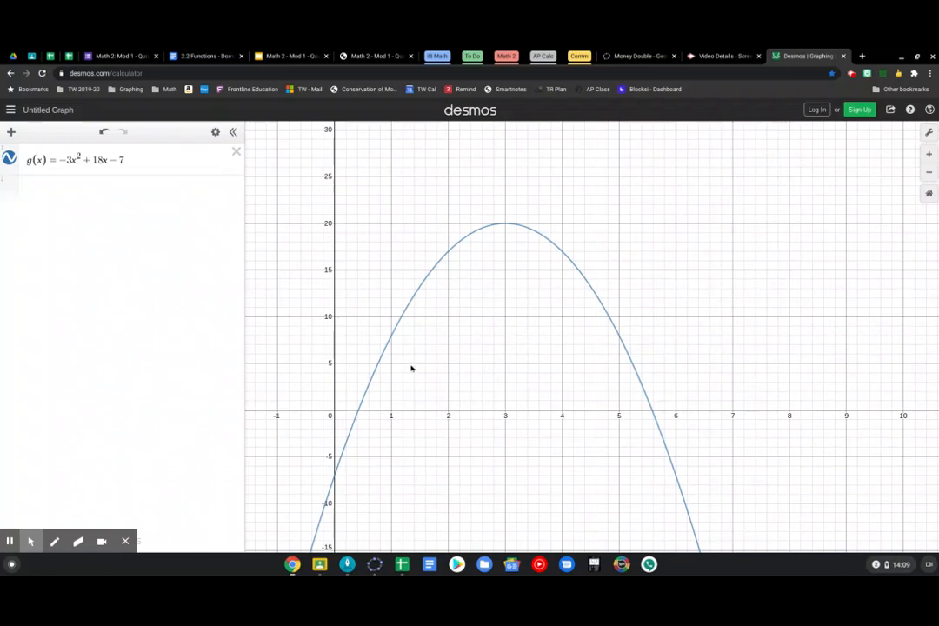
pyautogui.click(377, 369)
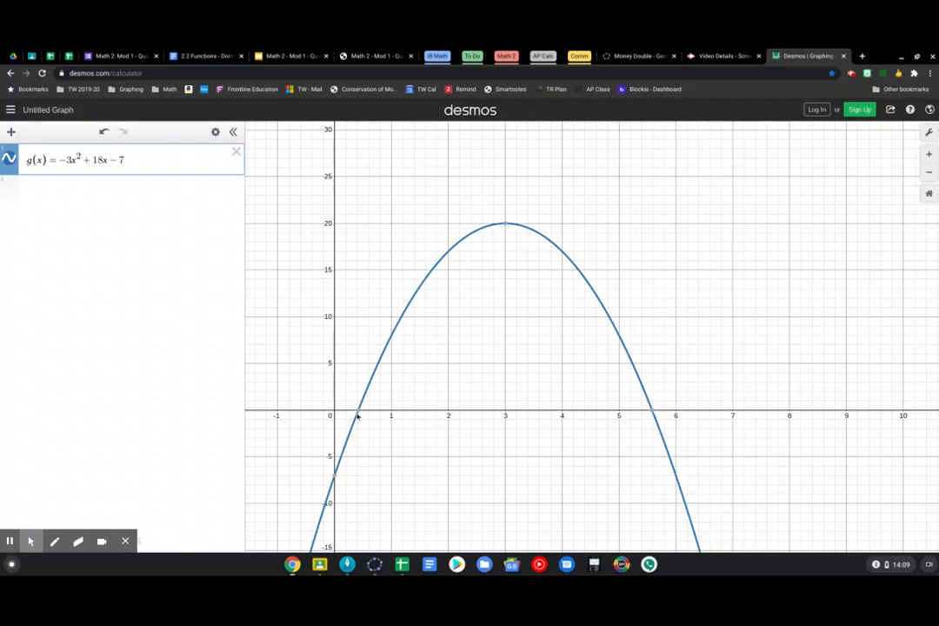
pyautogui.moveTo(359, 416)
pyautogui.moveTo(653, 417)
pyautogui.click(506, 225)
# Change the leading coefficient of g(x) to positive 3, giving g(x) = 3x^2 + 18x - 7.
pyautogui.moveTo(139, 167); pyautogui.dragTo(55, 162)
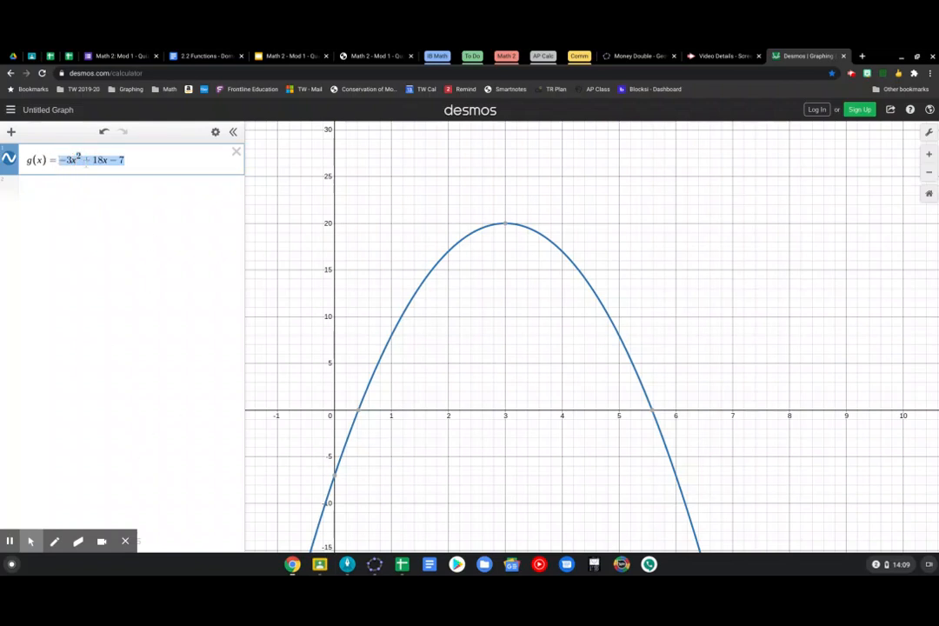
pyautogui.click(61, 159)
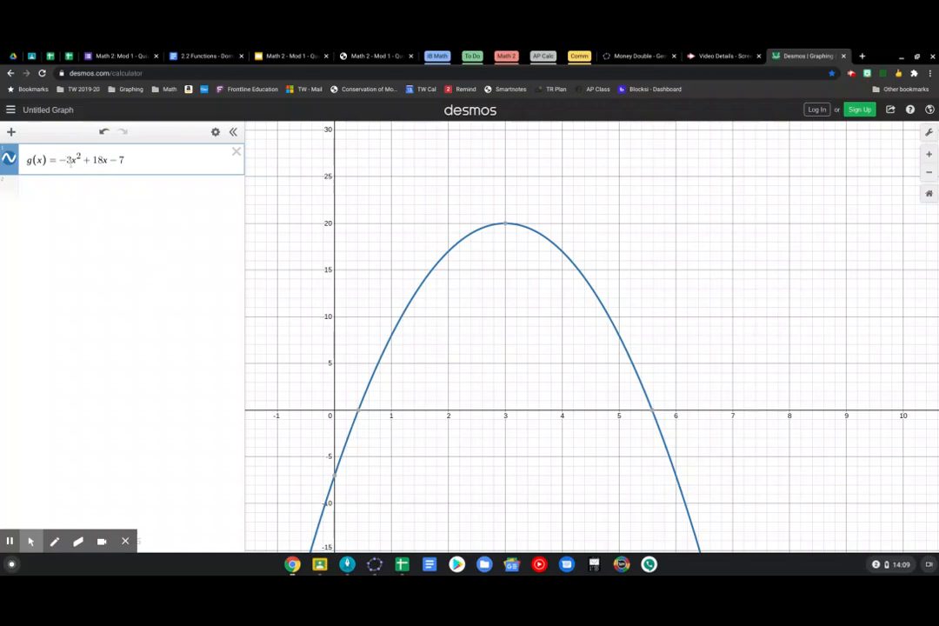
pyautogui.press('Delete')
pyautogui.press('Return')
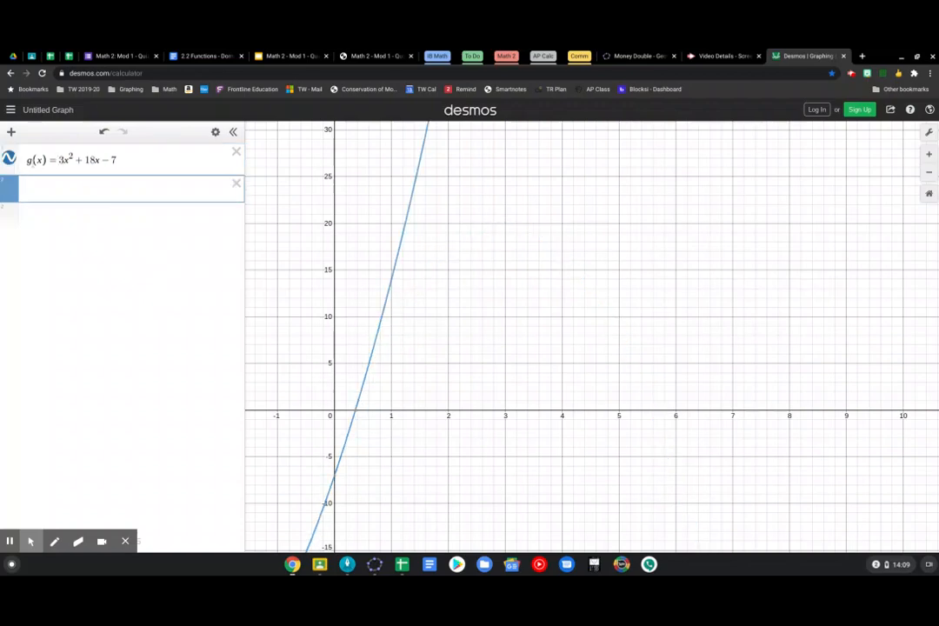
# Show the coordinates of the vertex, the y-intercept and both x-intercepts on the upward-opening g(x) parabola.
pyautogui.scroll(-5, 482, 308)
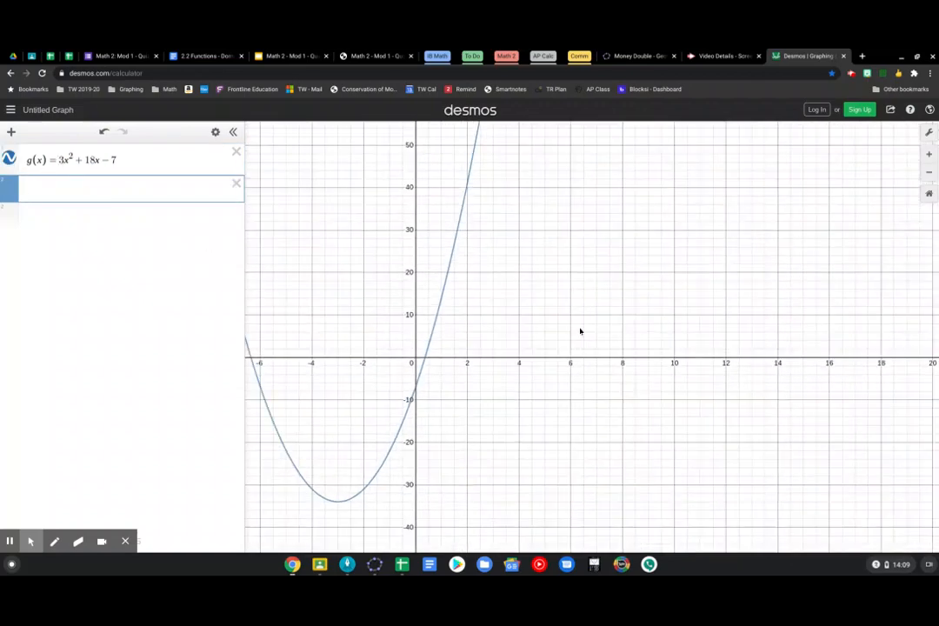
pyautogui.scroll(-3, 609, 339)
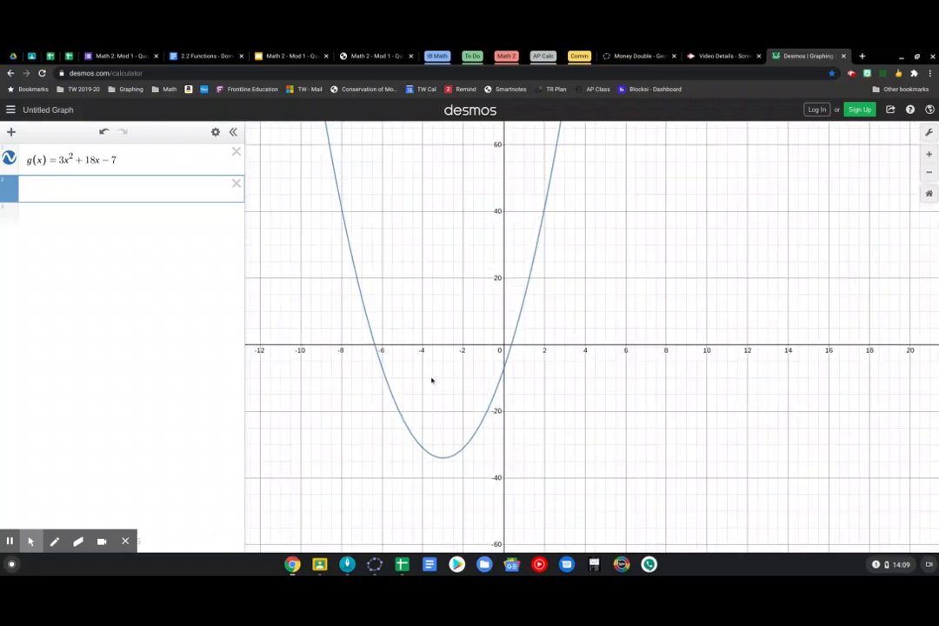
pyautogui.scroll(2, 431, 422)
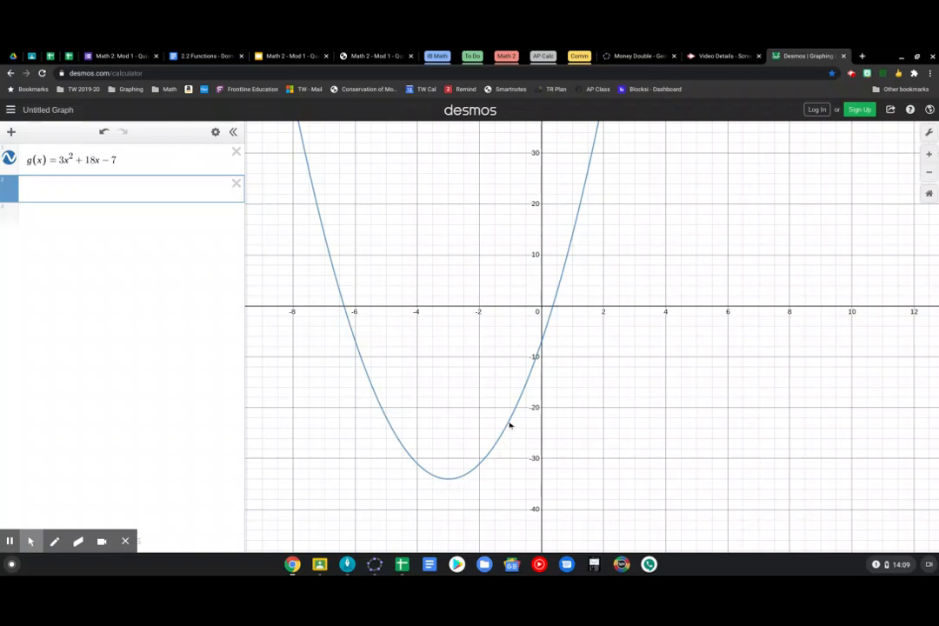
pyautogui.click(449, 481)
pyautogui.click(449, 482)
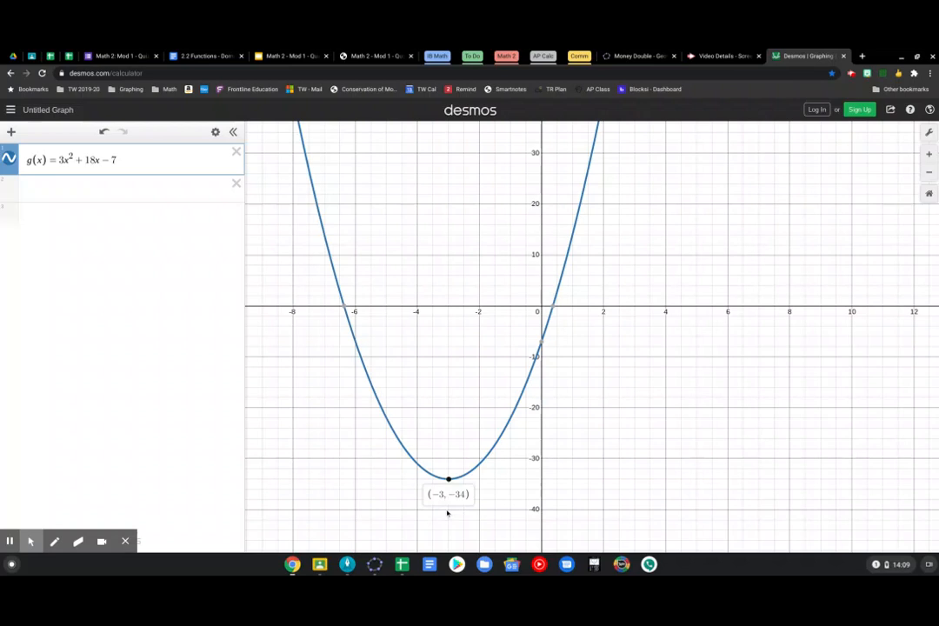
pyautogui.click(543, 344)
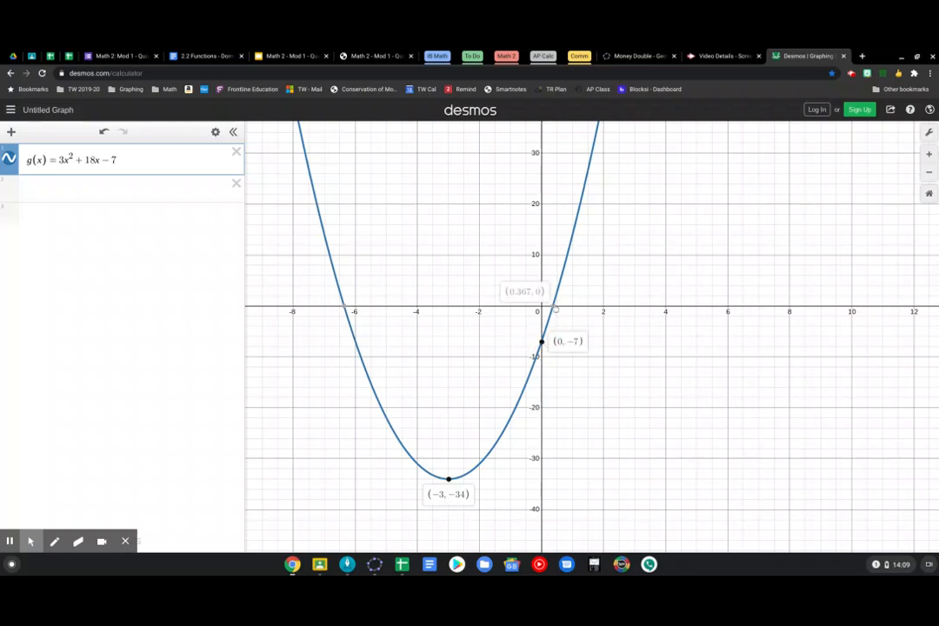
pyautogui.click(553, 307)
pyautogui.click(345, 306)
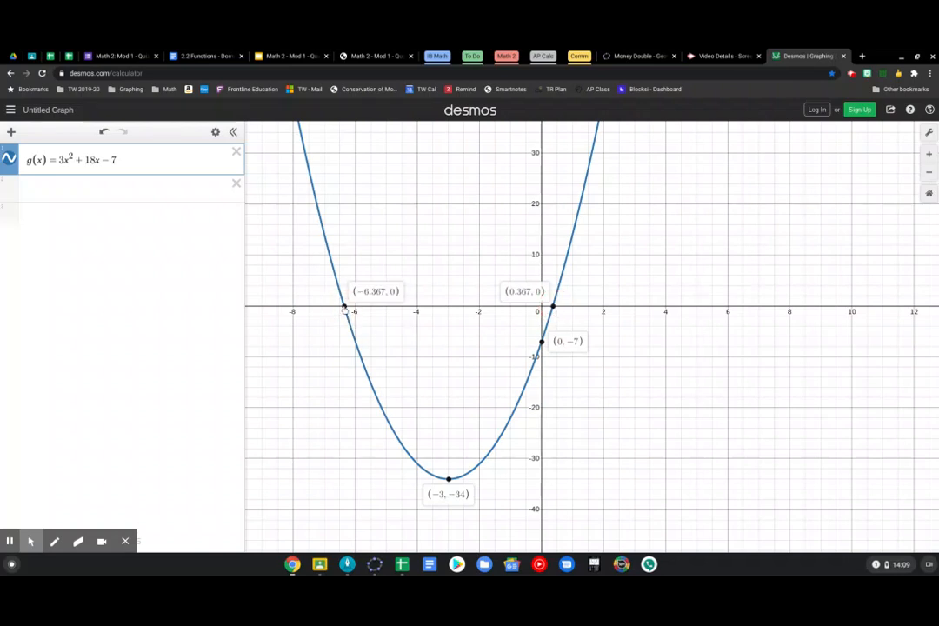